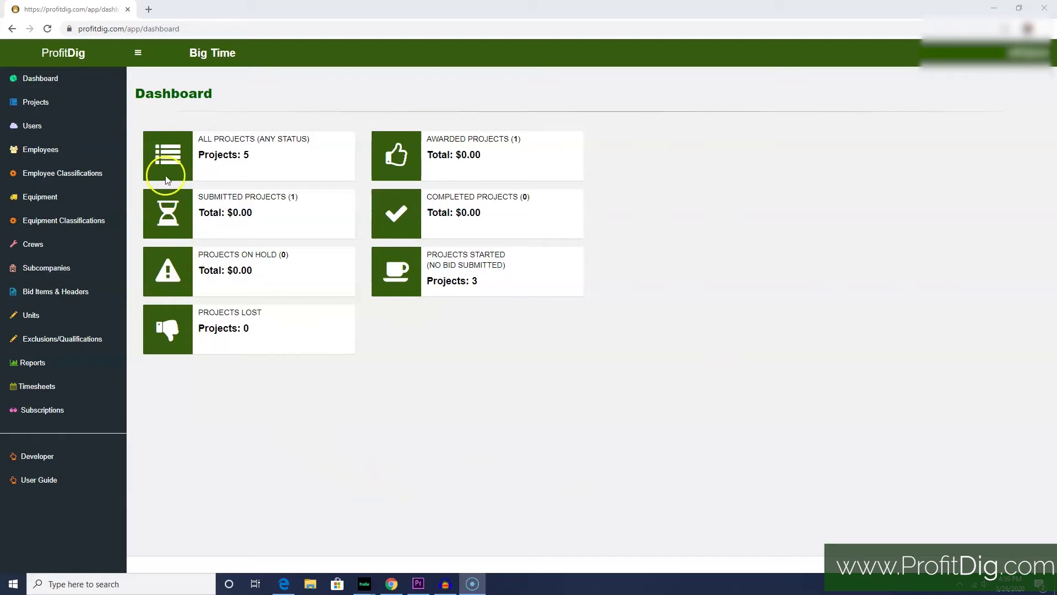
Highlight some text on the Dashboard overview, then clear the accidental selection
drag(132, 93, 208, 90)
click(213, 93)
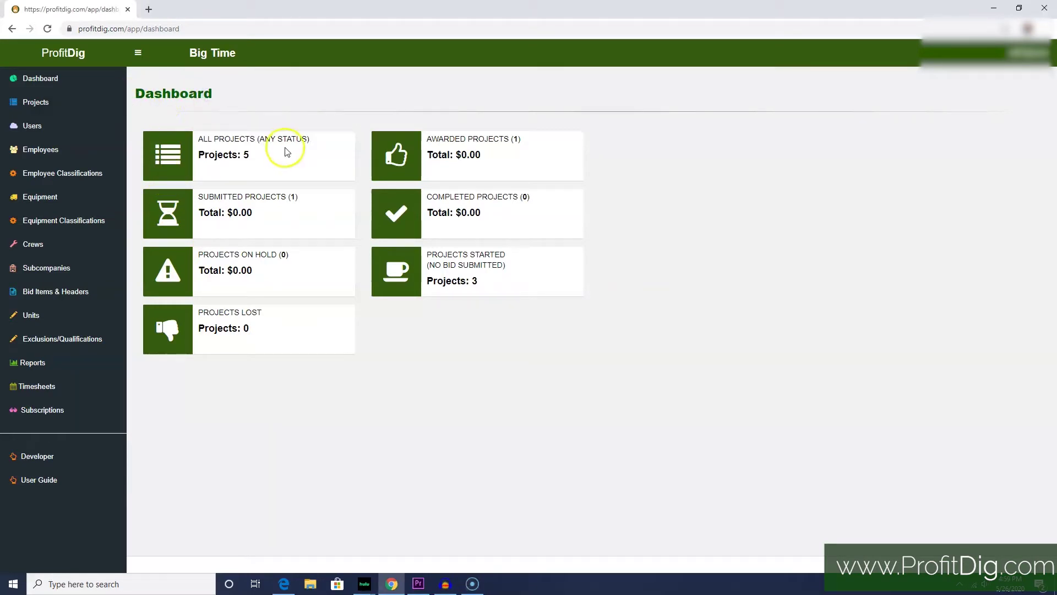
Open Employees, show 50 entries per page, and scroll through the employee table
click(26, 157)
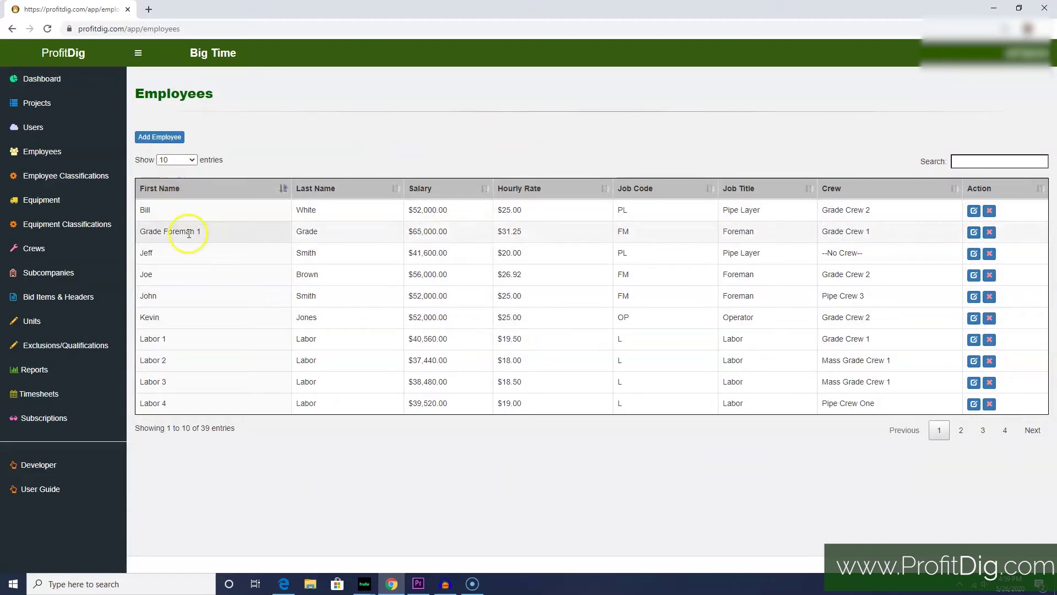
click(193, 160)
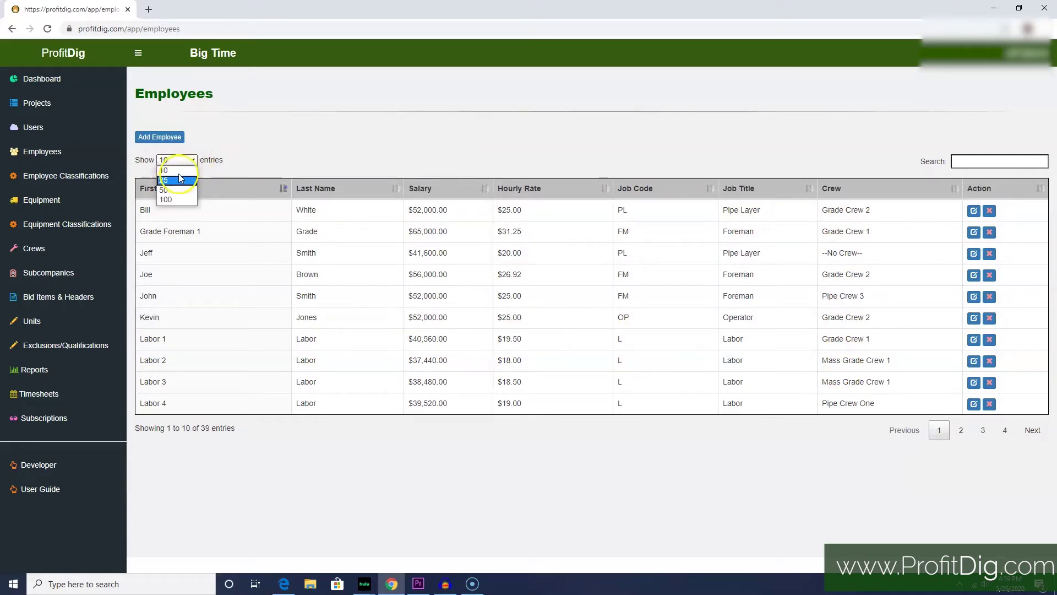
click(173, 188)
scroll(515, 354, down, 9)
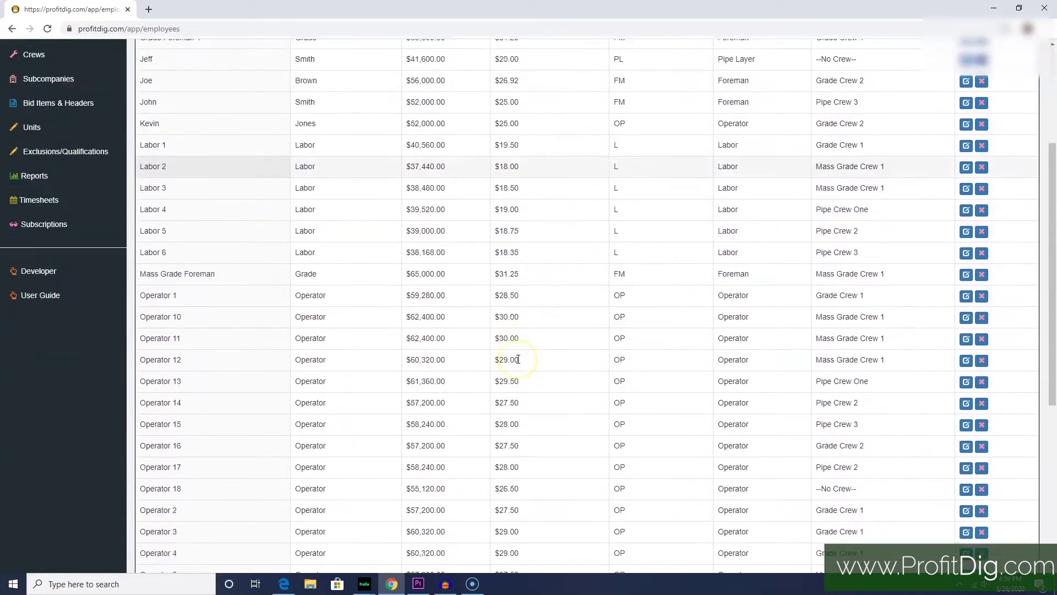
scroll(518, 359, up, 9)
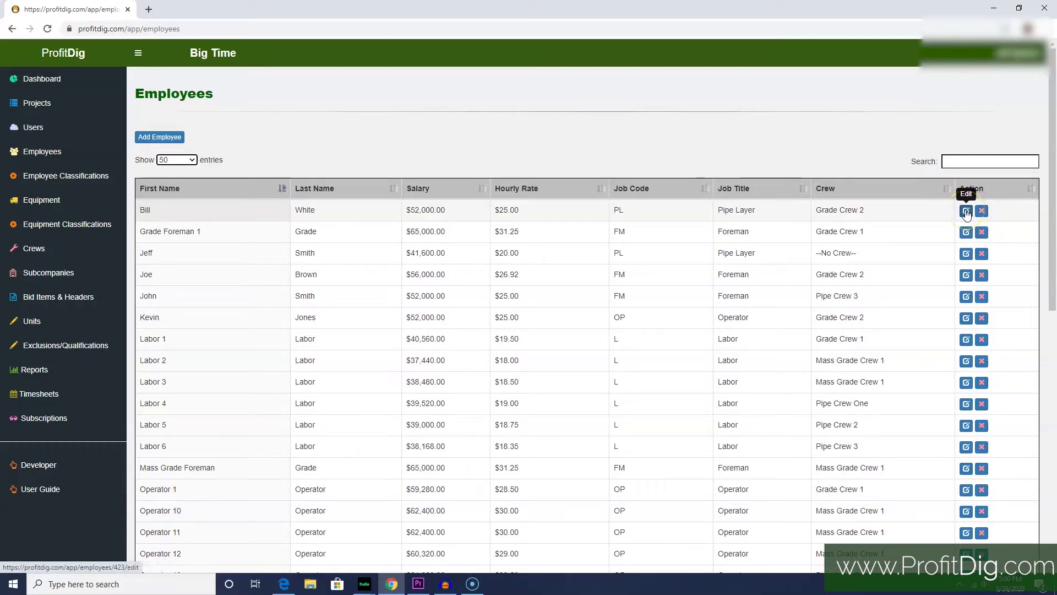
Open the first Pipe Layer's edit form, then go back to Employees without changes
click(966, 212)
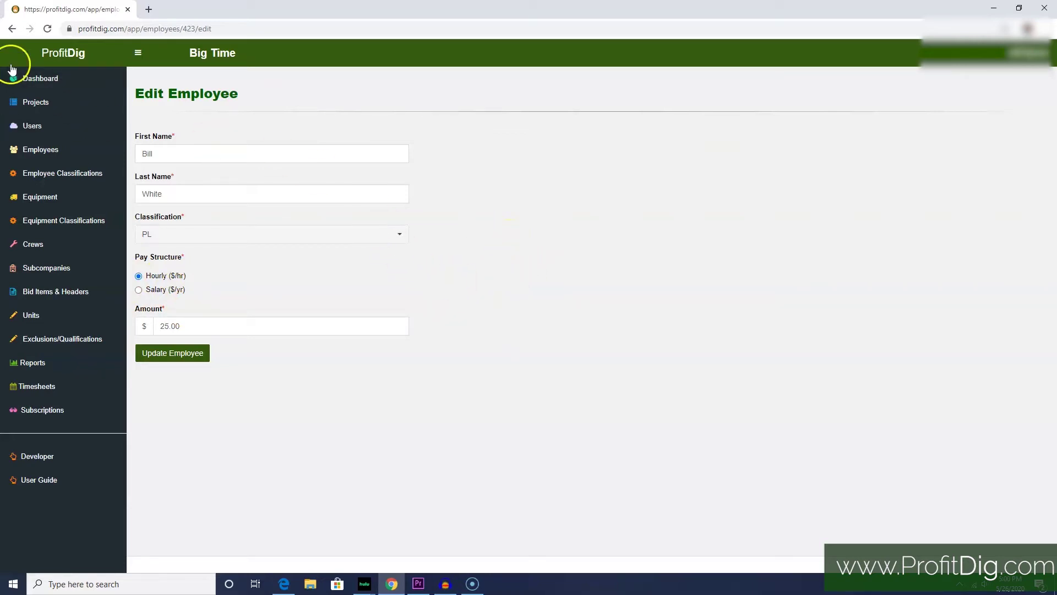
click(11, 28)
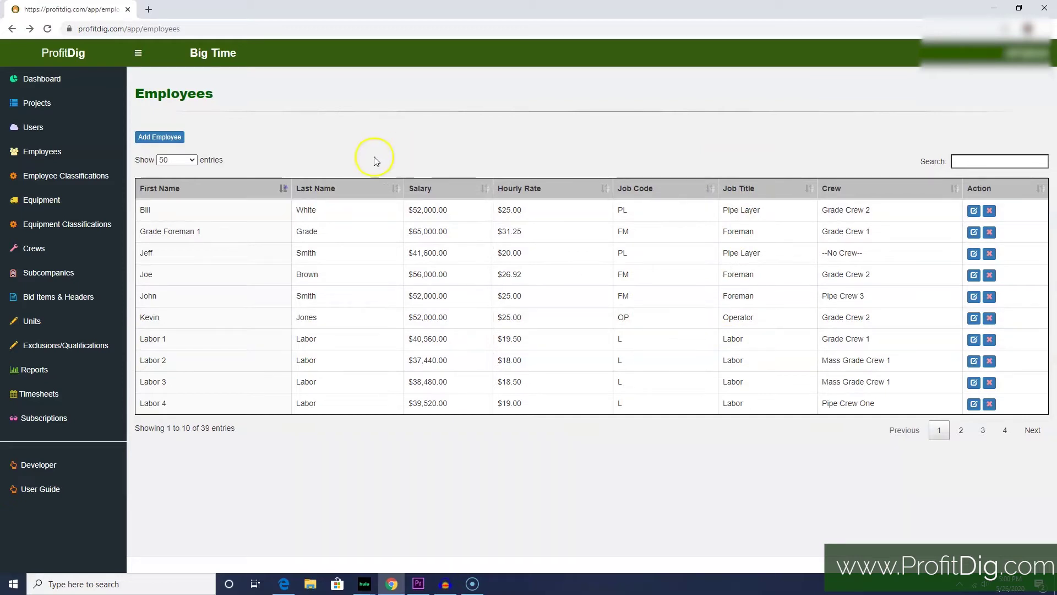
Open Employee Classifications, showing 11 global codes and the custom Truck Driver (TDR)
click(53, 178)
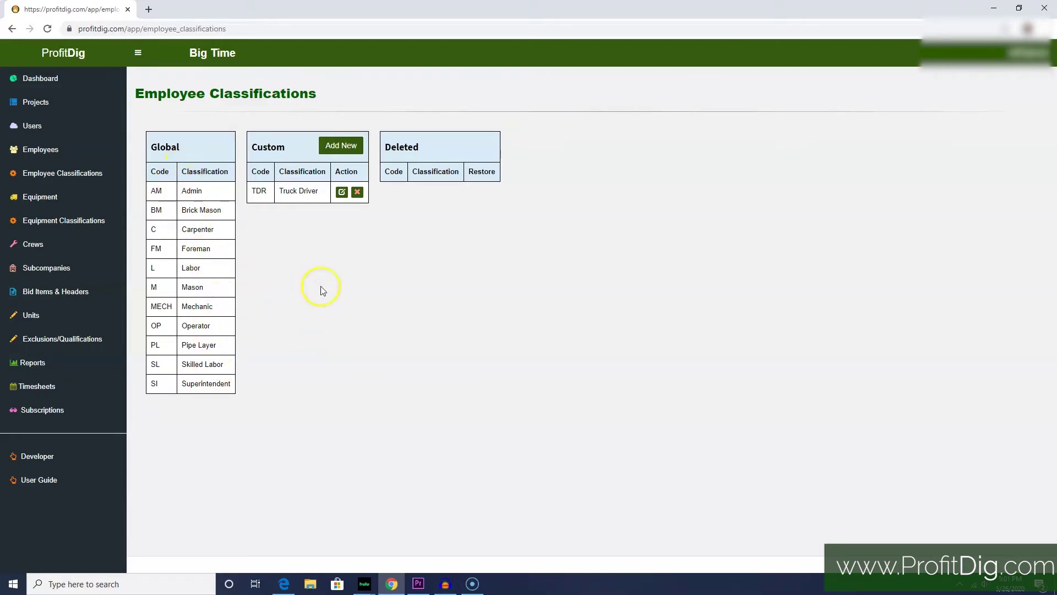
Open the Add Employee Classification form and click into its code and name fields
click(342, 147)
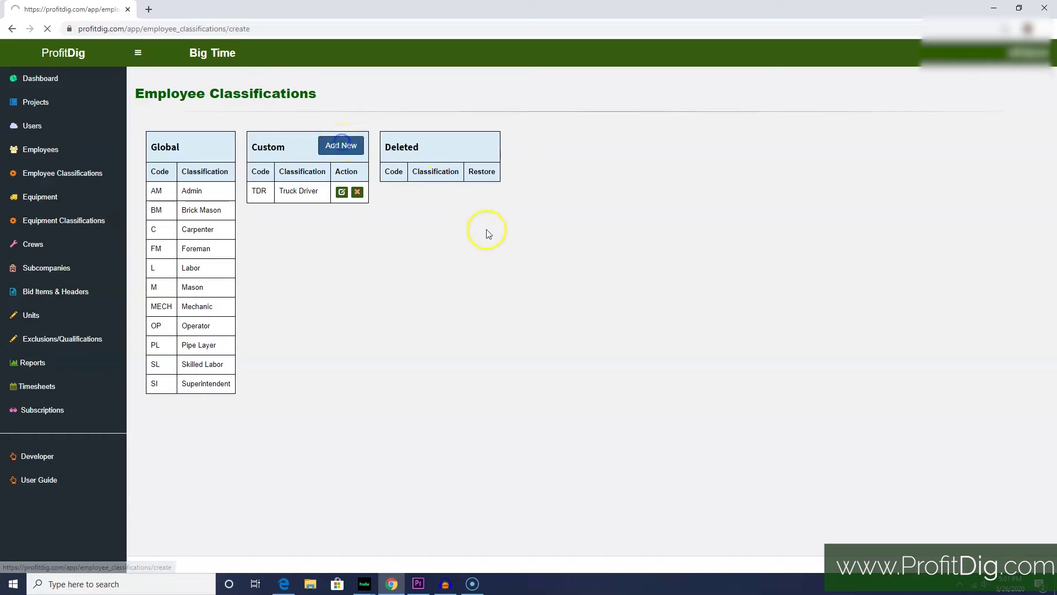
click(202, 155)
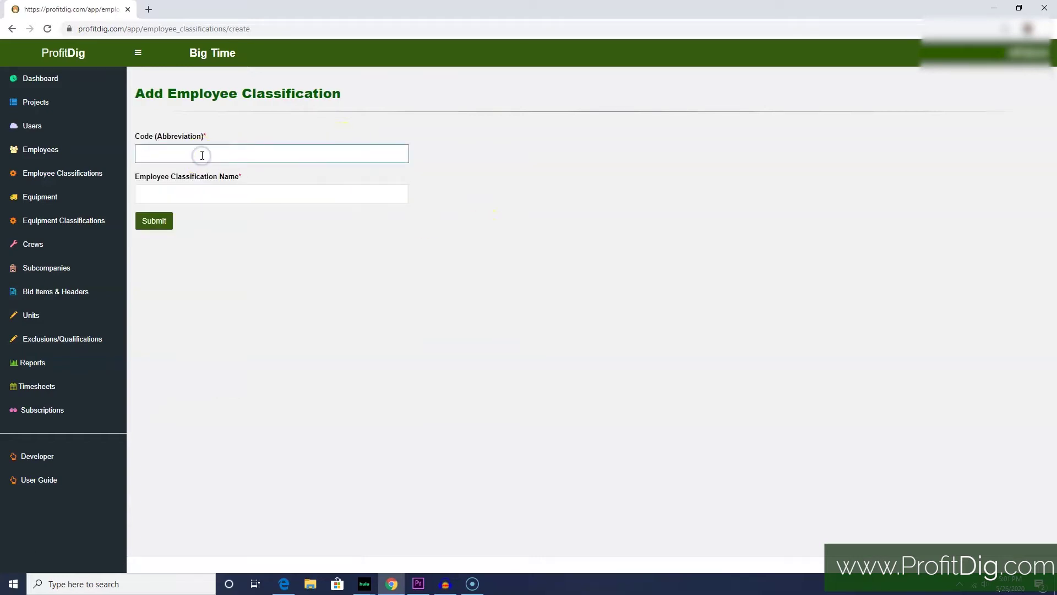
click(217, 192)
click(590, 237)
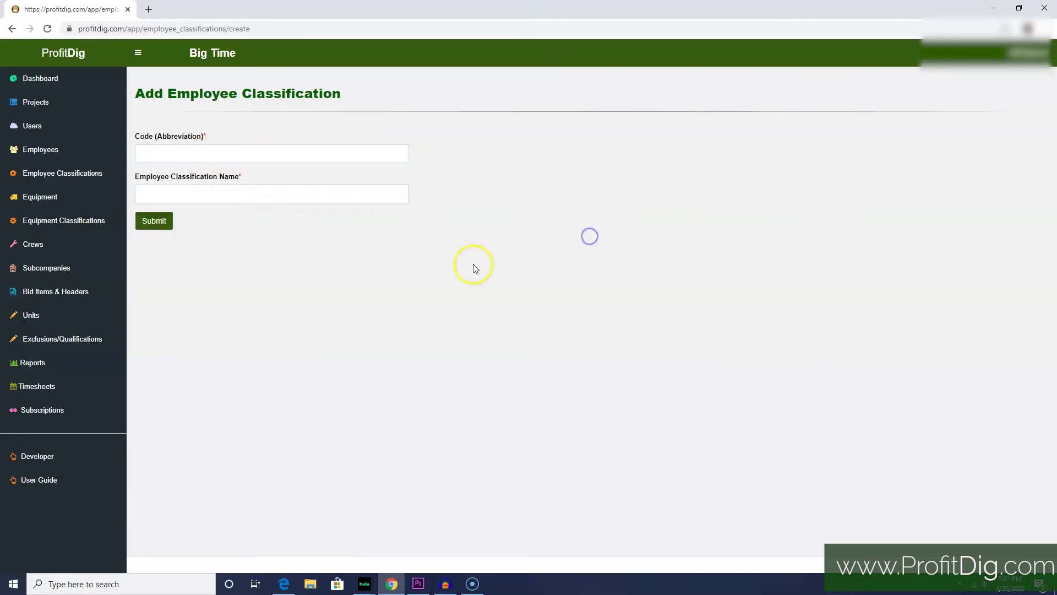
Leave the form unsaved, then delete and restore the custom Truck Driver (TDR) classification
click(12, 28)
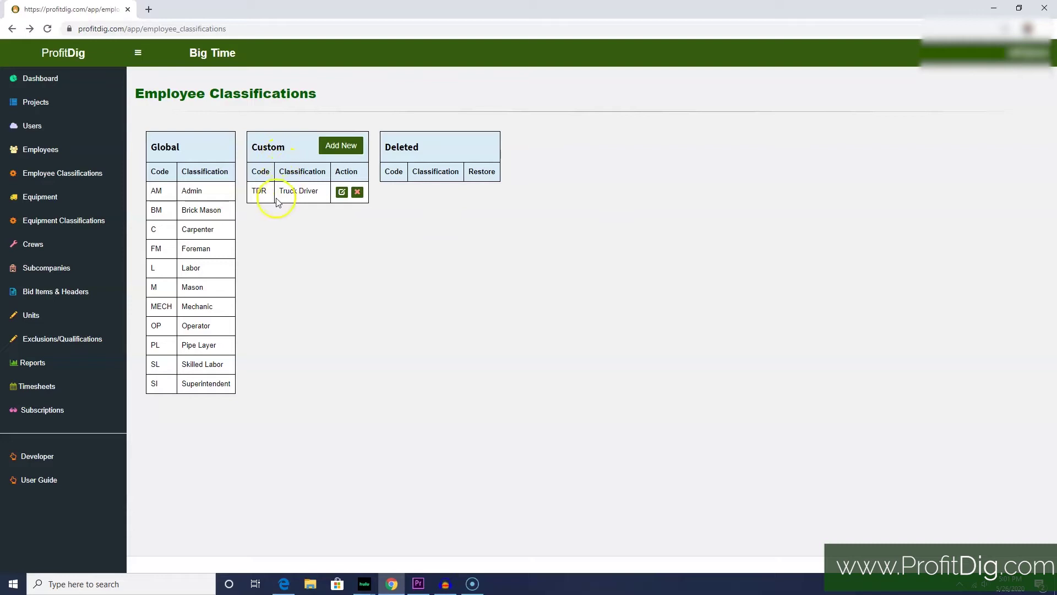
click(357, 194)
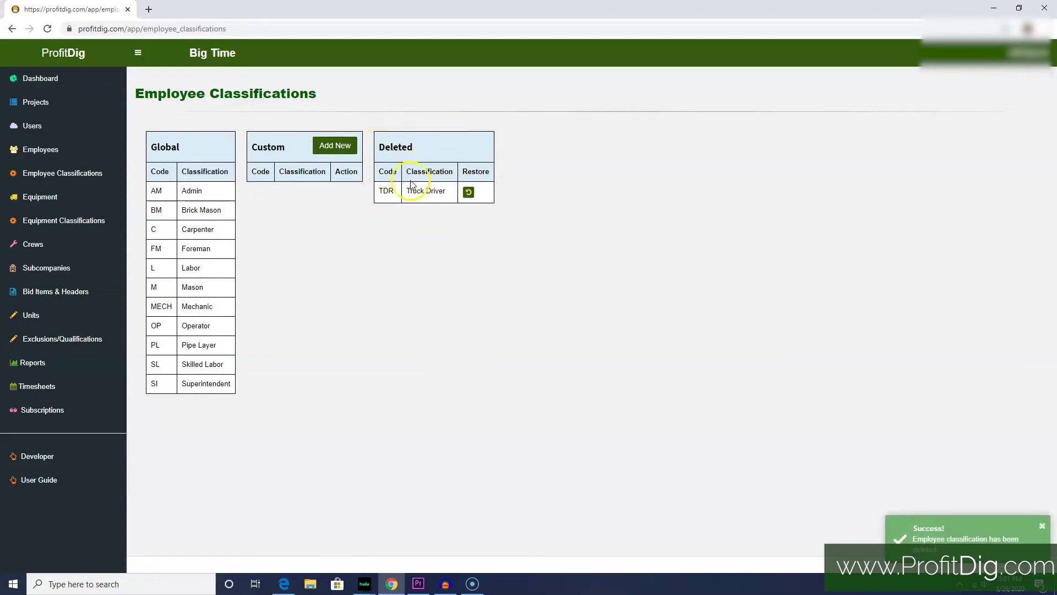
click(468, 191)
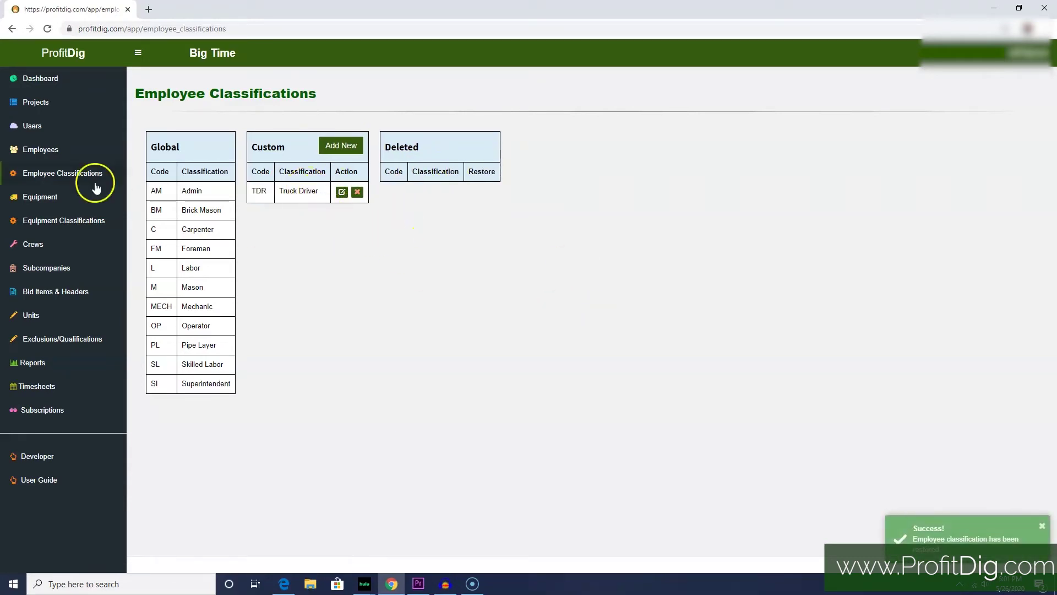
Open a blank Add Employee form and click into its first and last name fields
click(82, 157)
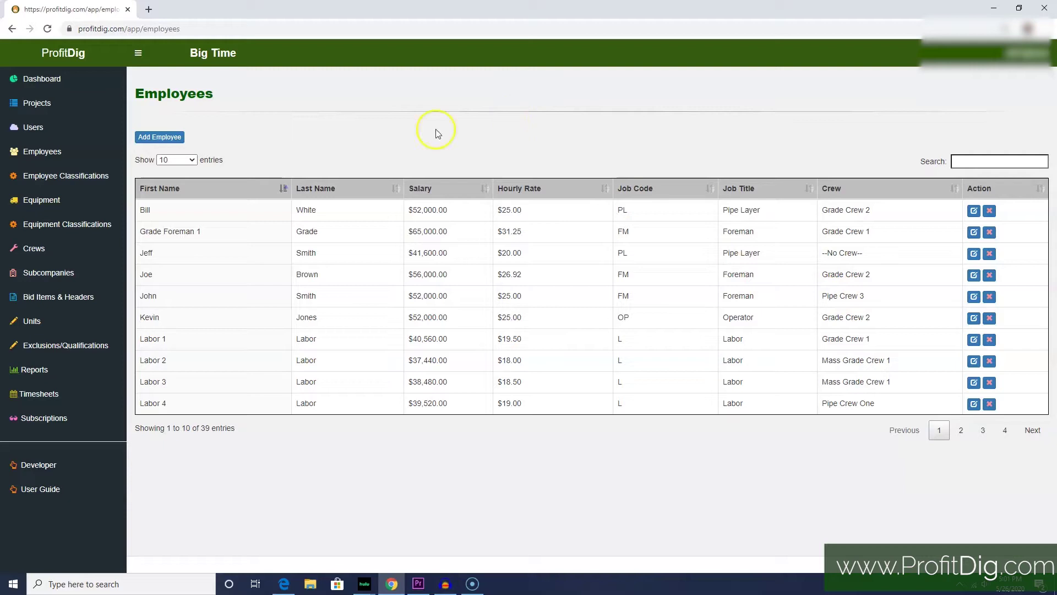
click(160, 138)
click(235, 153)
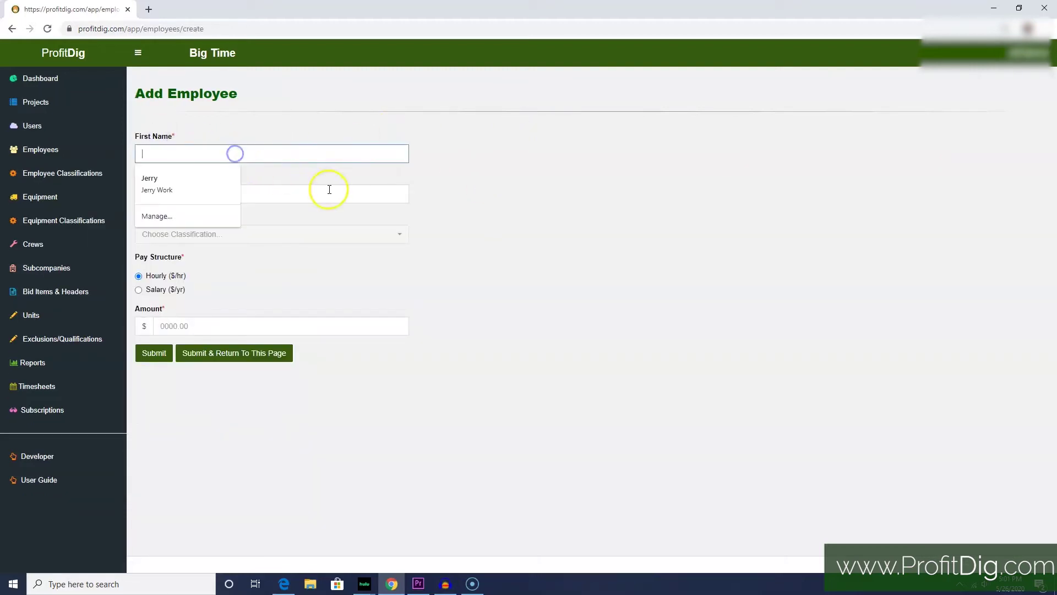
click(329, 190)
click(510, 244)
Browse the classification choices without picking one, then return to the Employees list unsaved
click(265, 235)
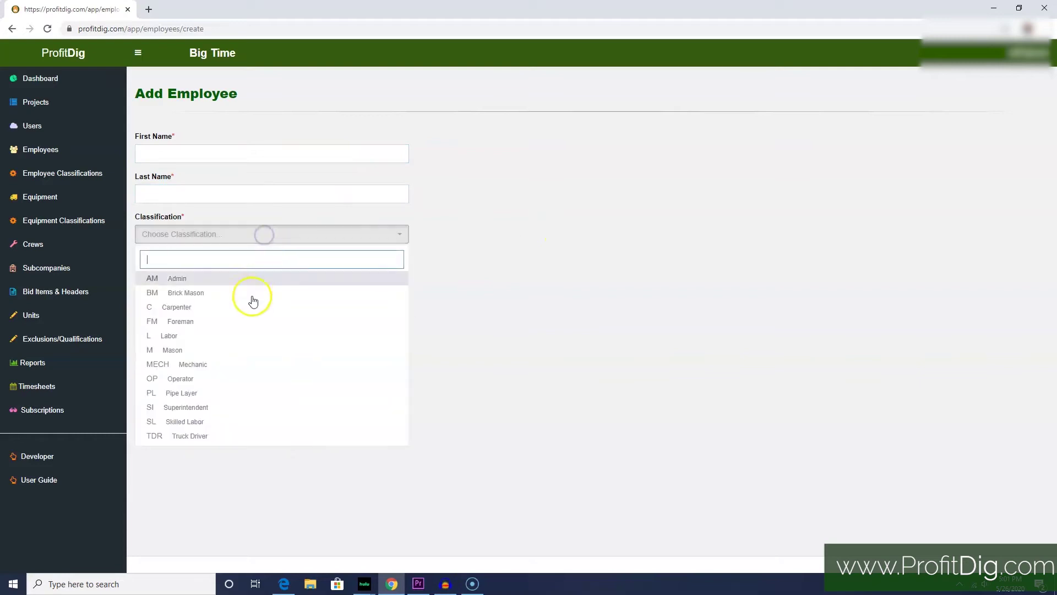
click(522, 317)
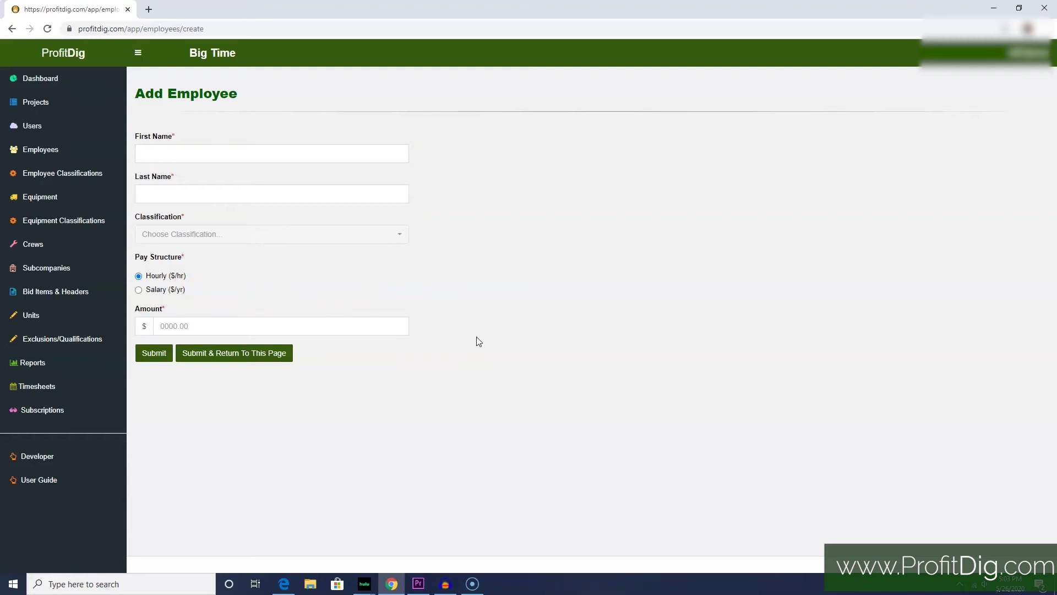
click(34, 151)
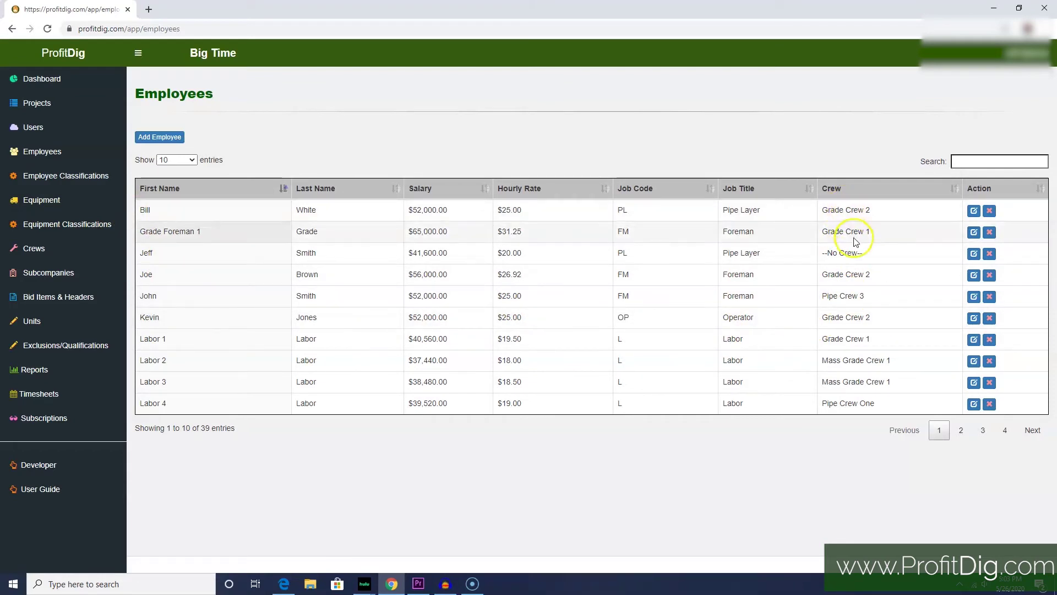
Highlight Jeff's '--No Crew--' entry, then open the Crews page listing six crews
drag(824, 253, 869, 252)
click(868, 252)
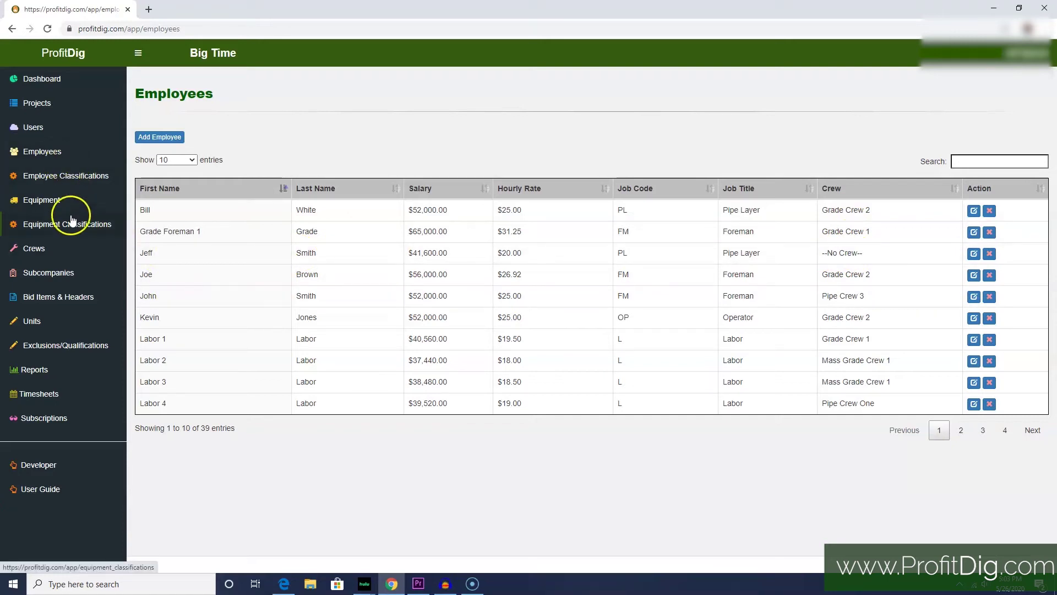
click(39, 251)
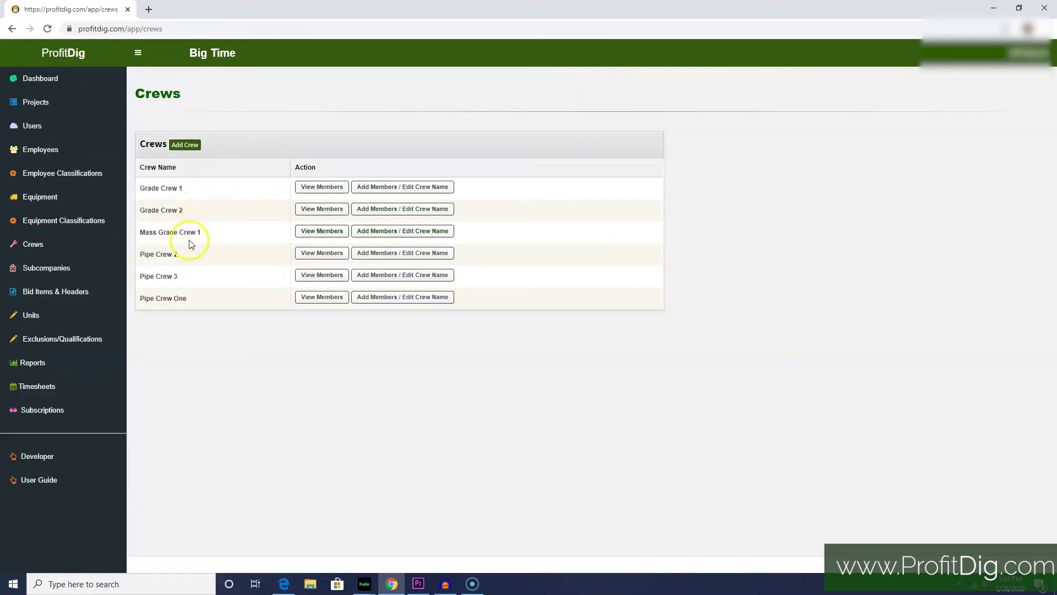
Open a blank Add Crew form and preview its Foreman and Employees choices without selecting
click(175, 142)
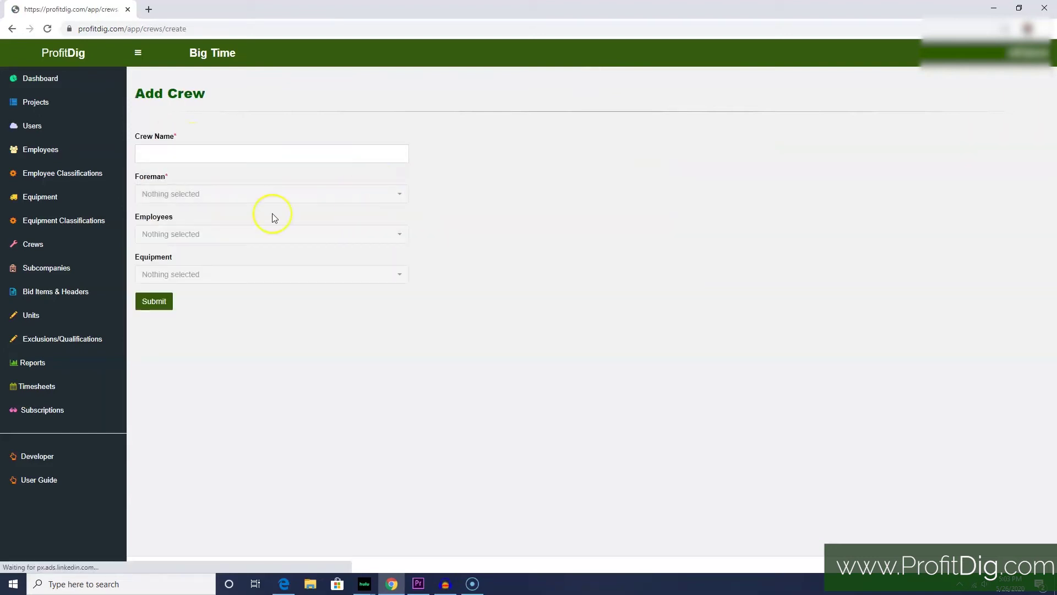
click(180, 156)
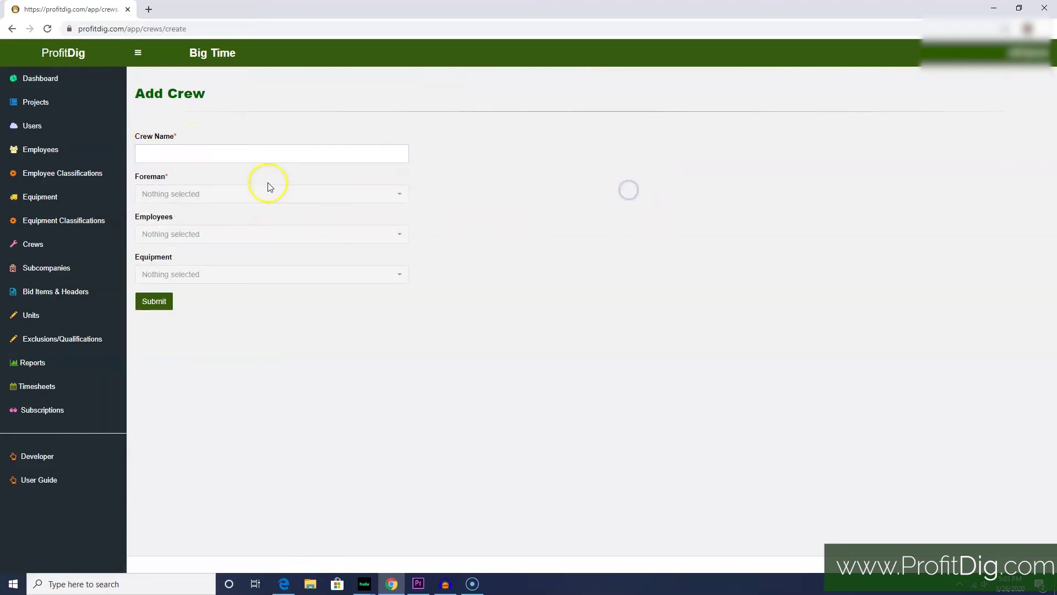
click(259, 193)
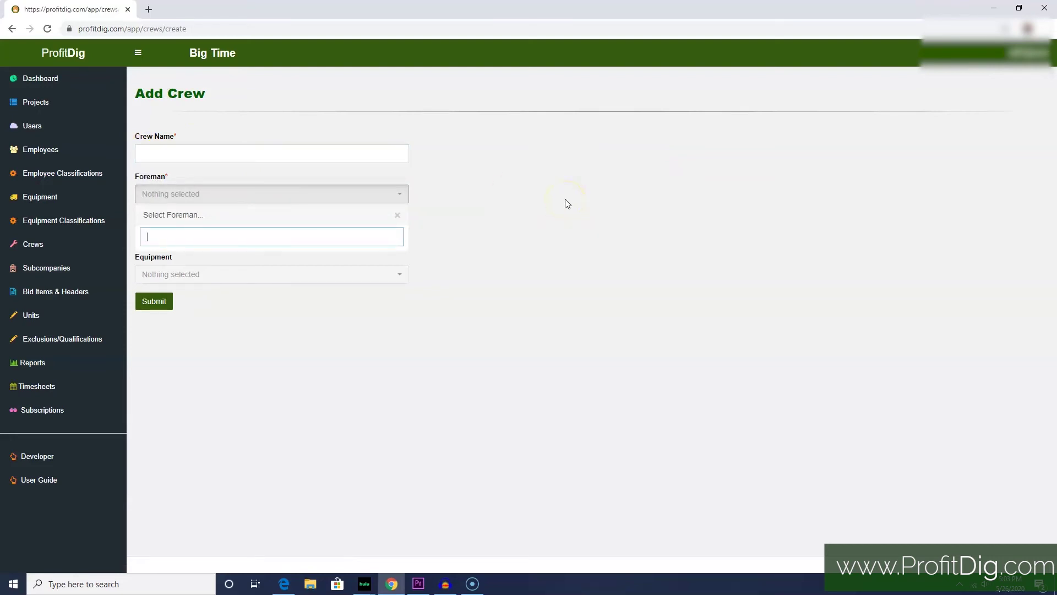
click(480, 235)
click(260, 234)
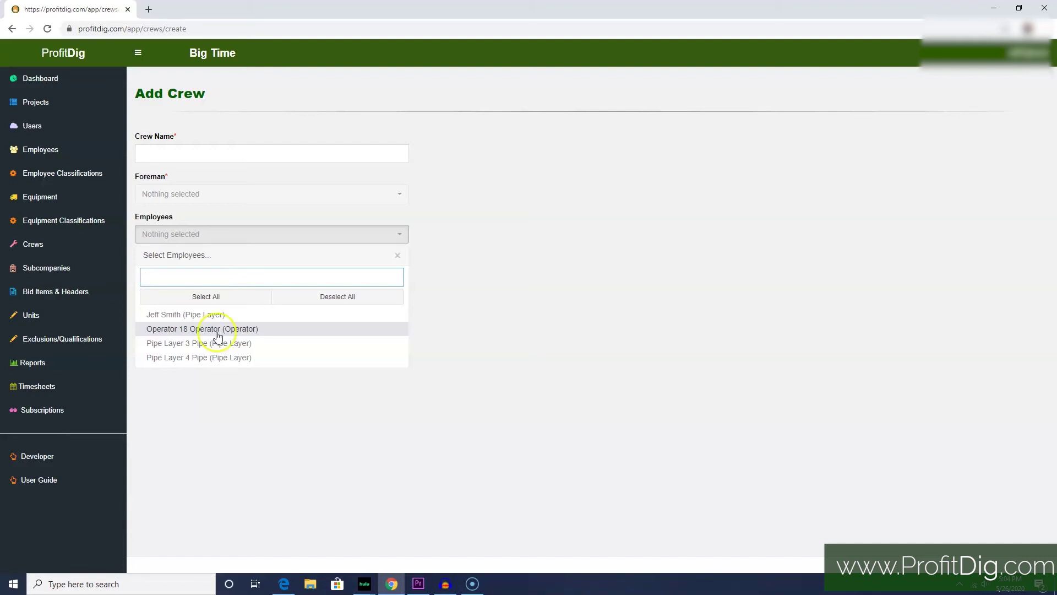
click(543, 208)
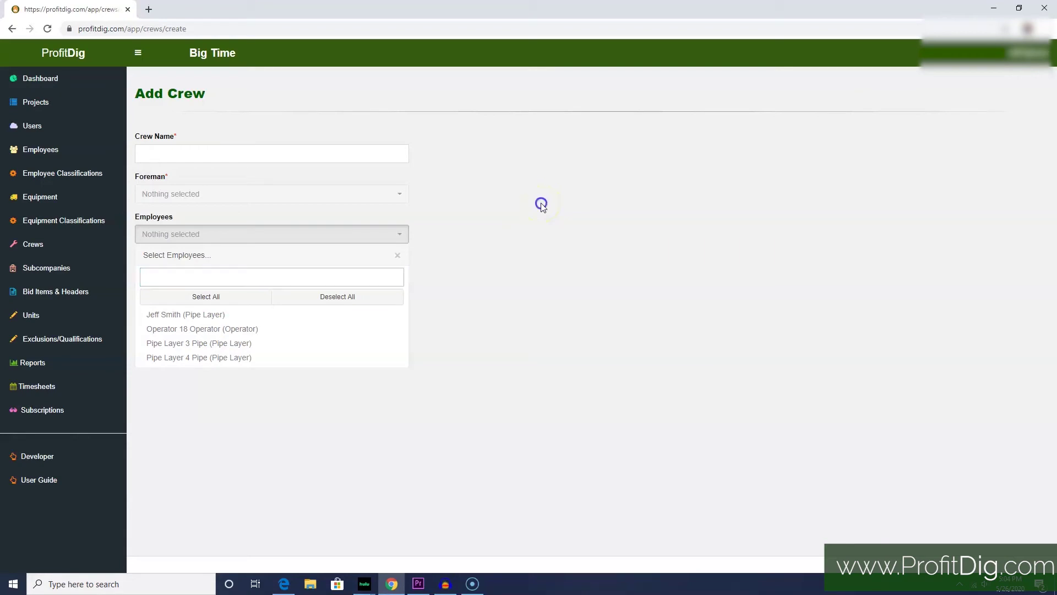
View Grade Crew 1's members, then open its Add Members / Edit Crew Name form
click(42, 244)
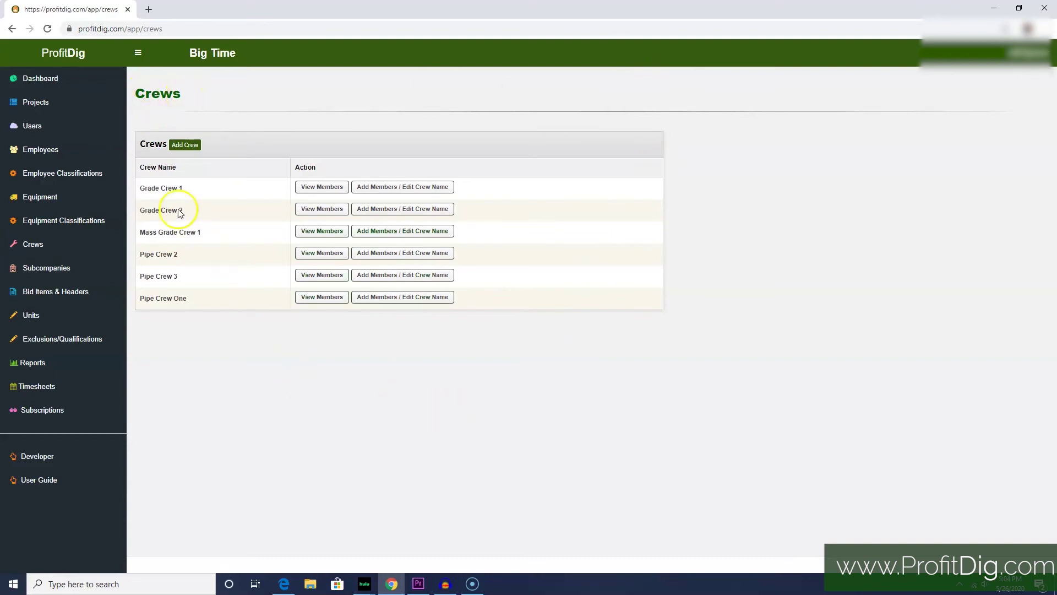
click(325, 187)
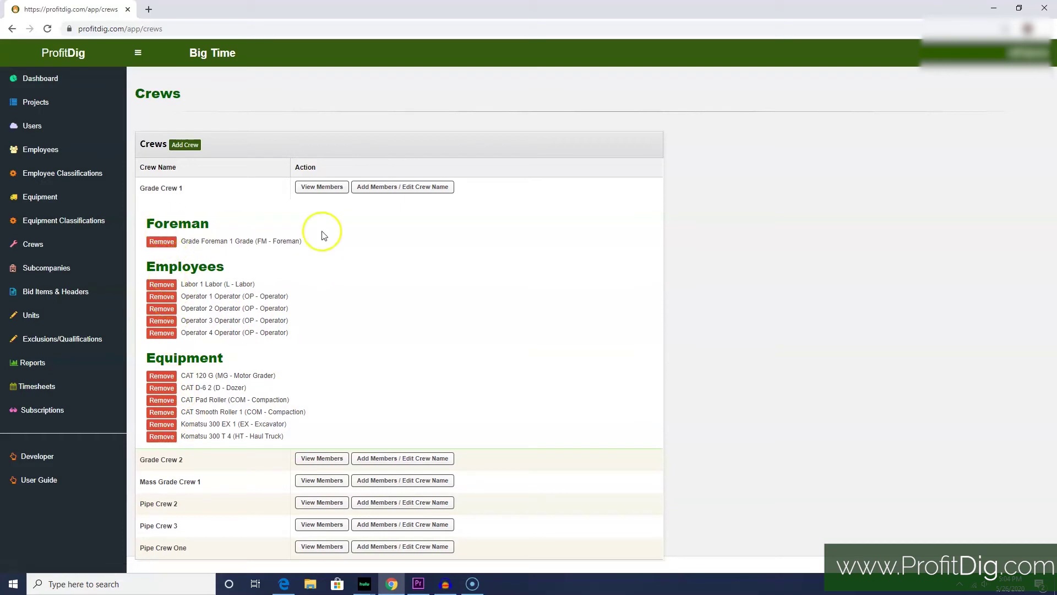
click(407, 185)
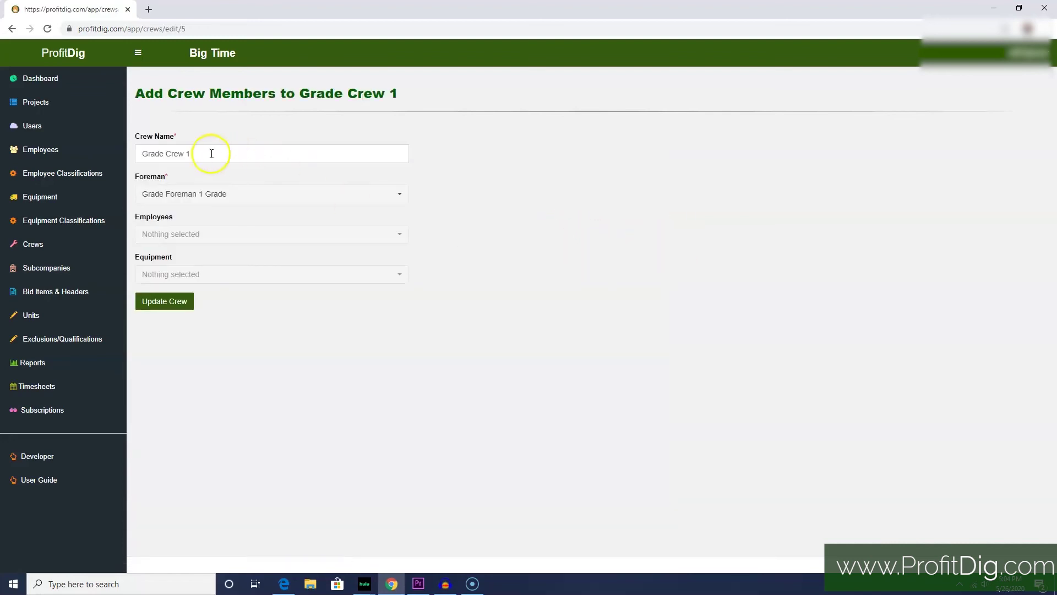
click(231, 153)
click(549, 175)
click(292, 197)
click(649, 193)
click(248, 232)
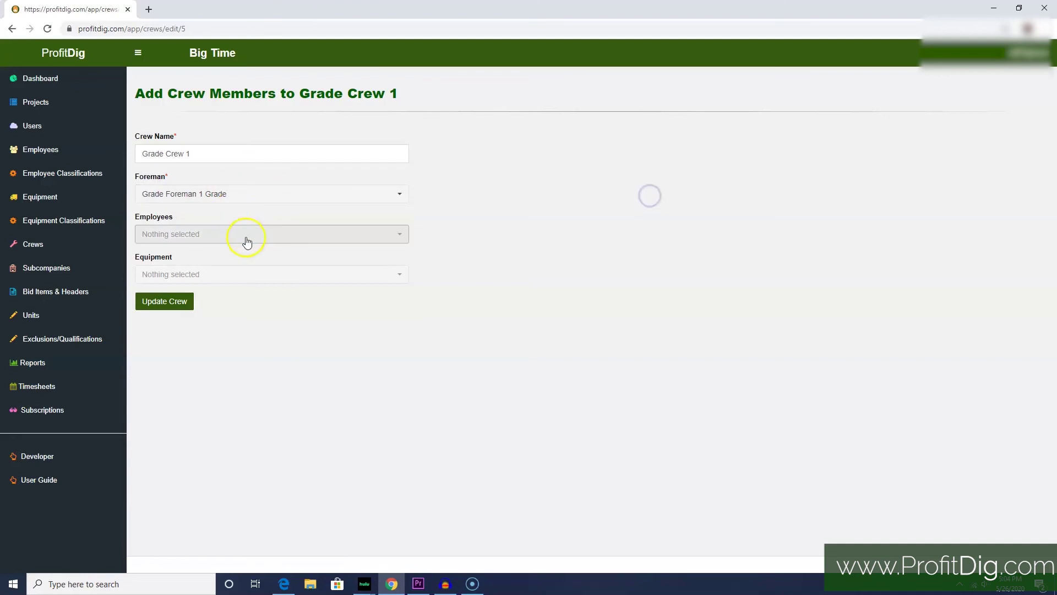
click(610, 229)
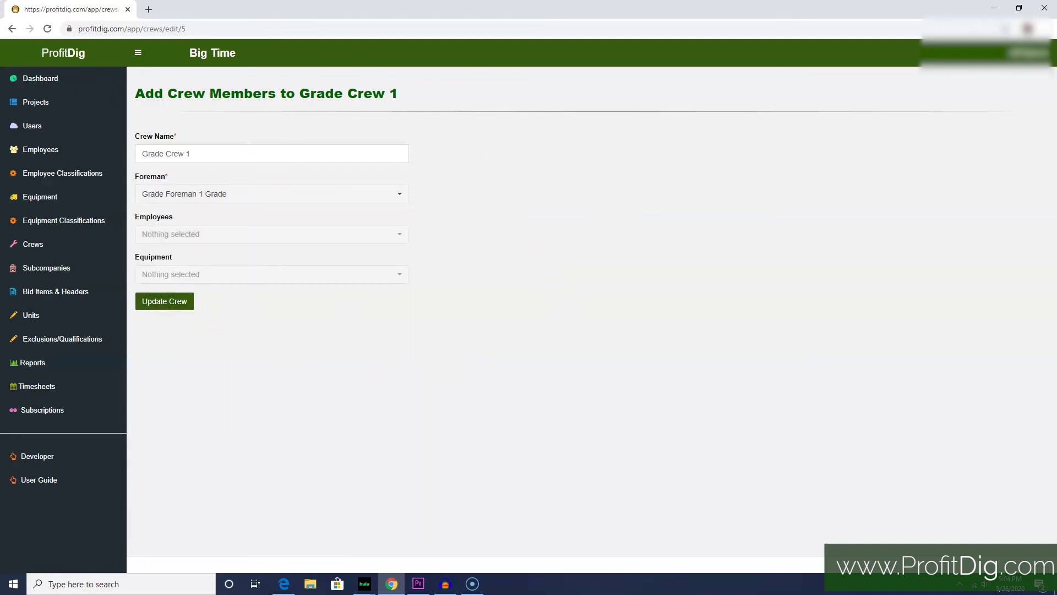
click(12, 29)
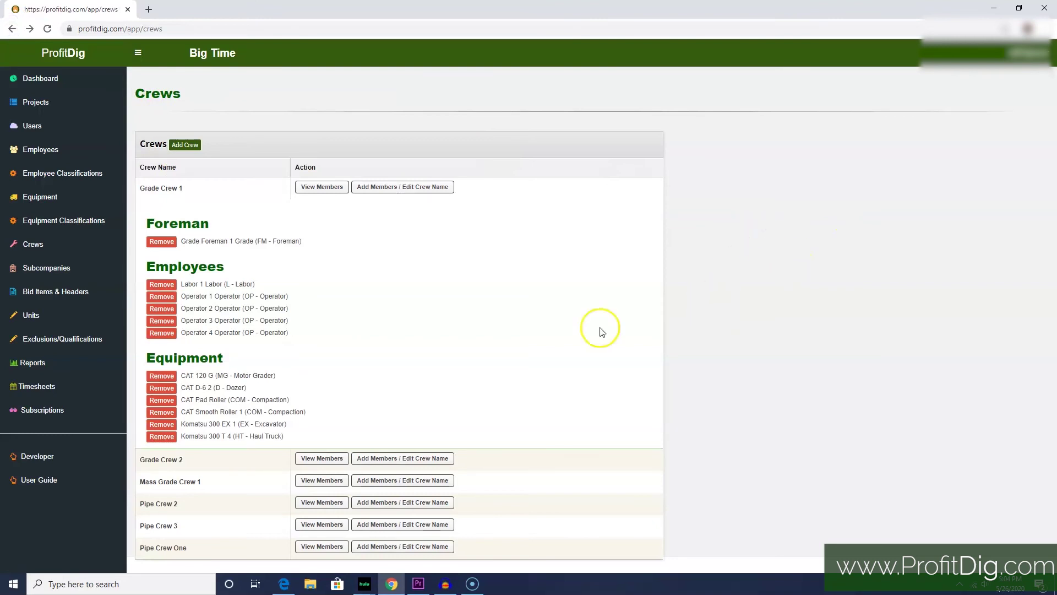
Open the Employees list and highlight Jeff's row to show he has no crew
click(40, 153)
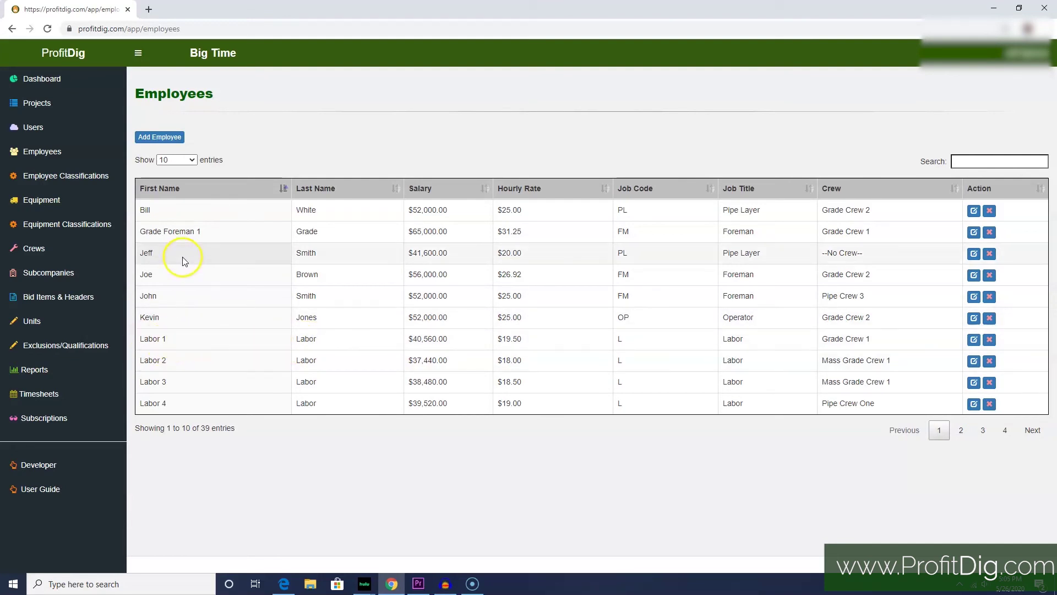
drag(146, 253, 44, 248)
click(335, 249)
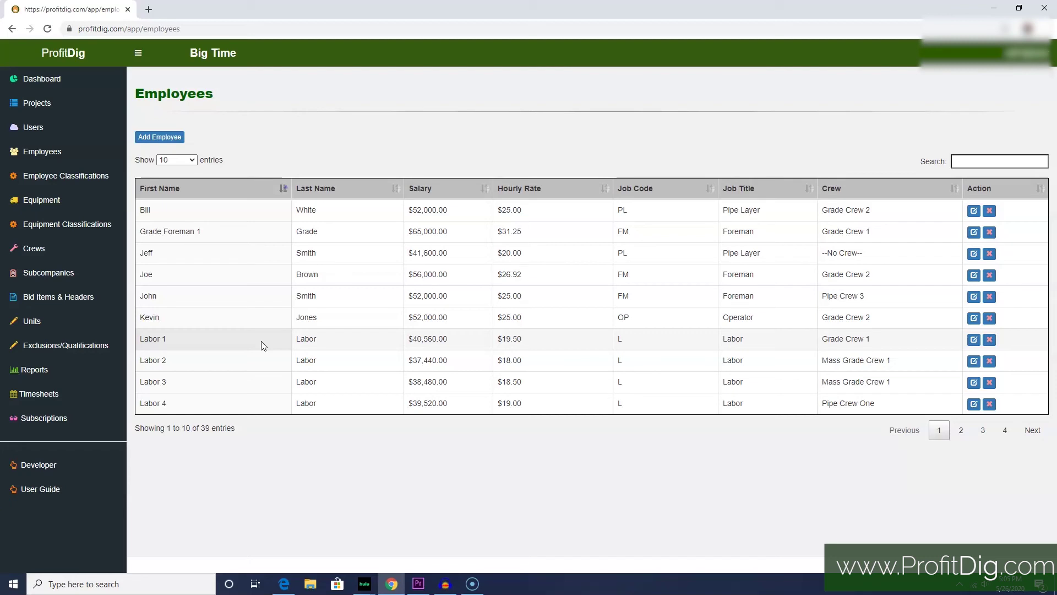
click(324, 313)
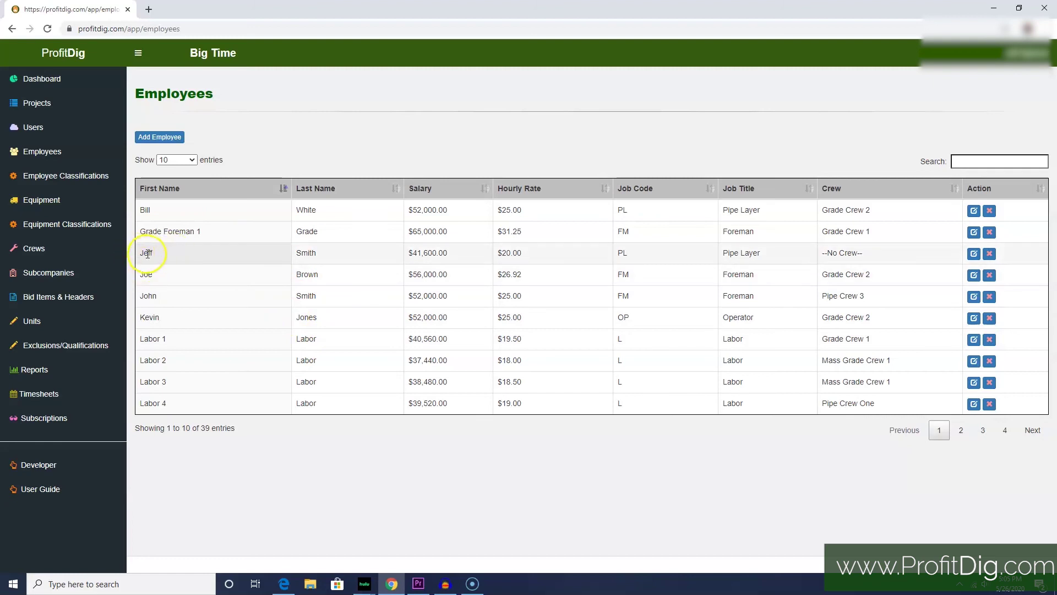